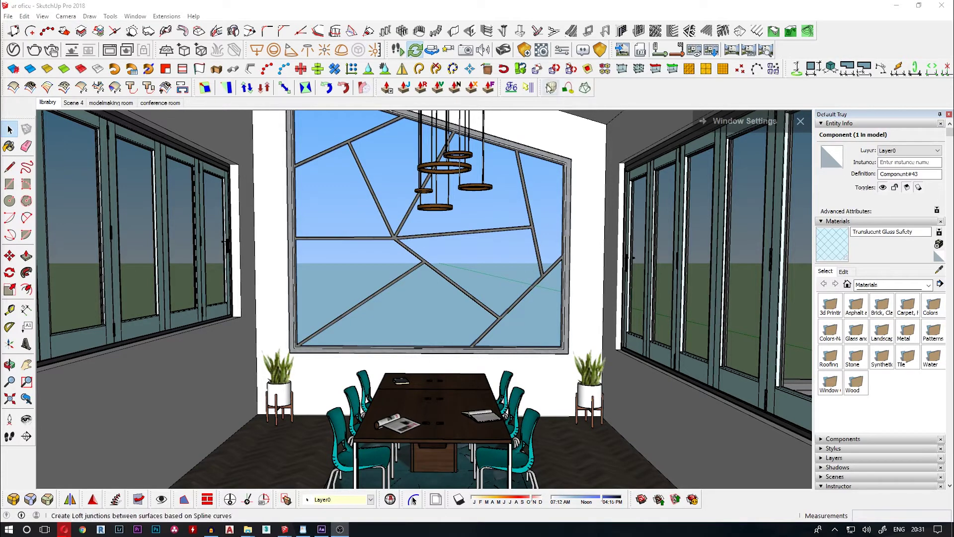
- Float the Enscape toolbar, start the live render view, and fly forward into the room
{"action": "left_click_drag", "start_coordinate": [387, 52], "coordinate": [299, 142]}
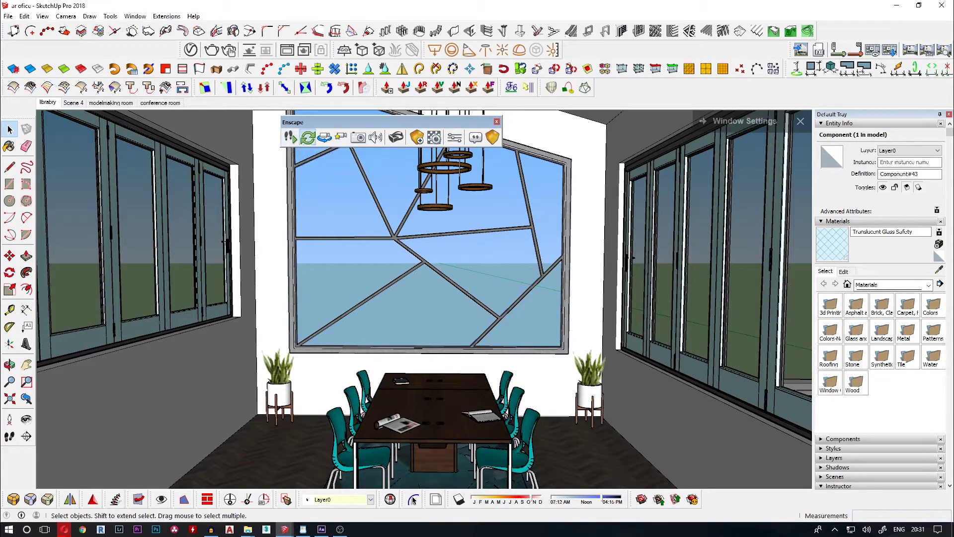
{"action": "left_click", "coordinate": [286, 144]}
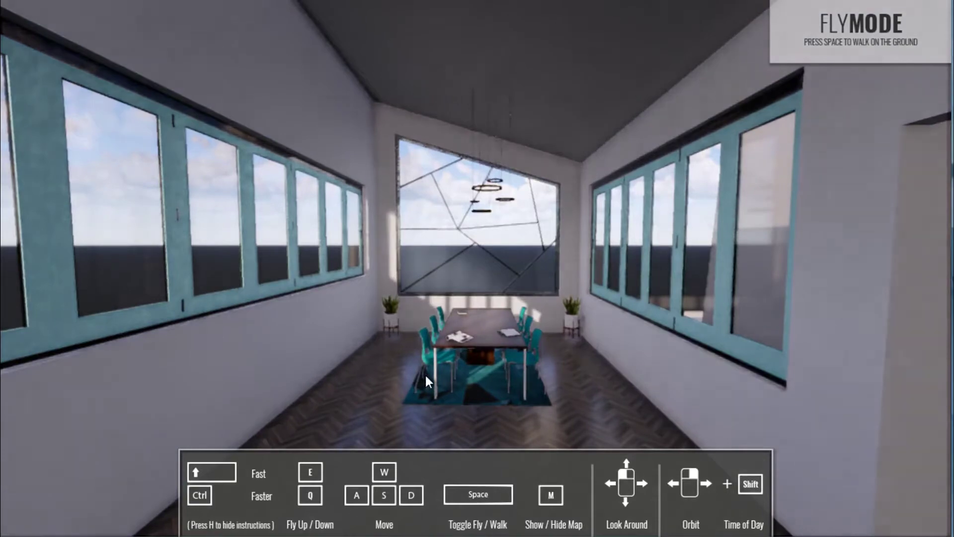
{"action": "key", "text": "w"}
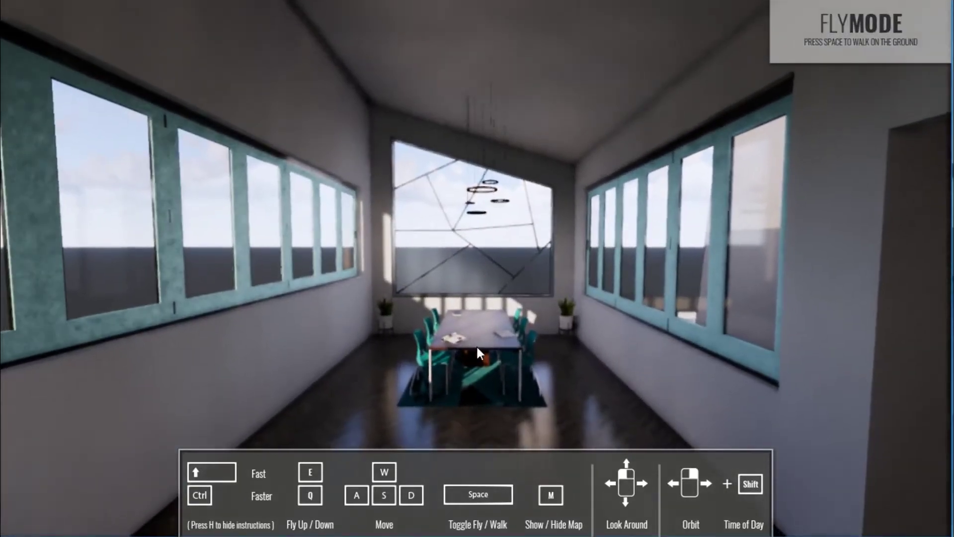
{"action": "key", "text": "w"}
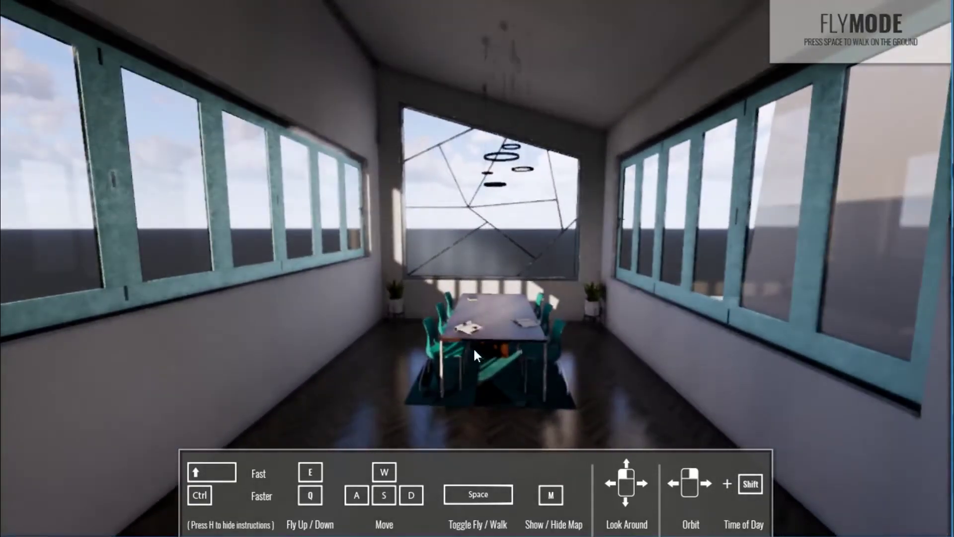
- Switch the render view to walkthrough mode and walk through the room up to the conference table
{"action": "key", "text": "space"}
{"action": "key", "text": "w"}
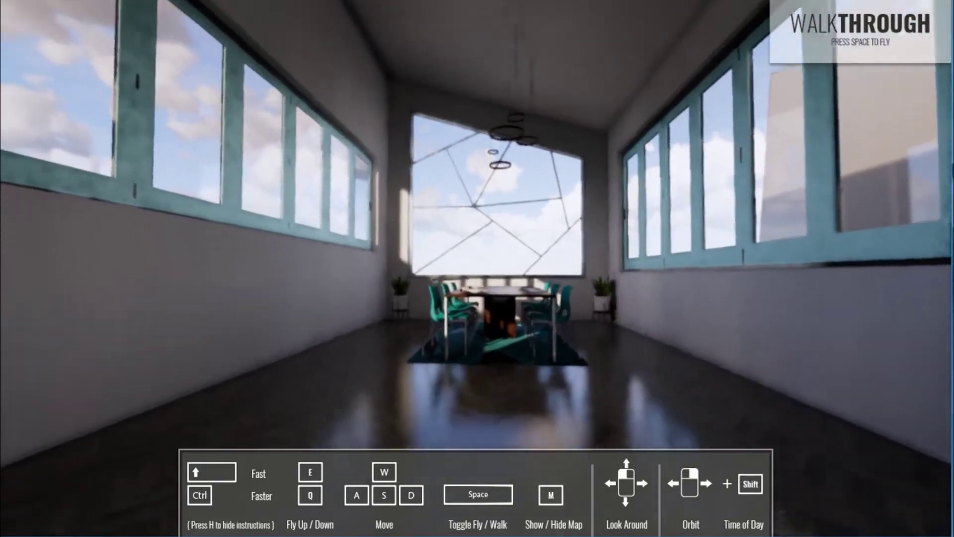
{"action": "key", "text": "w"}
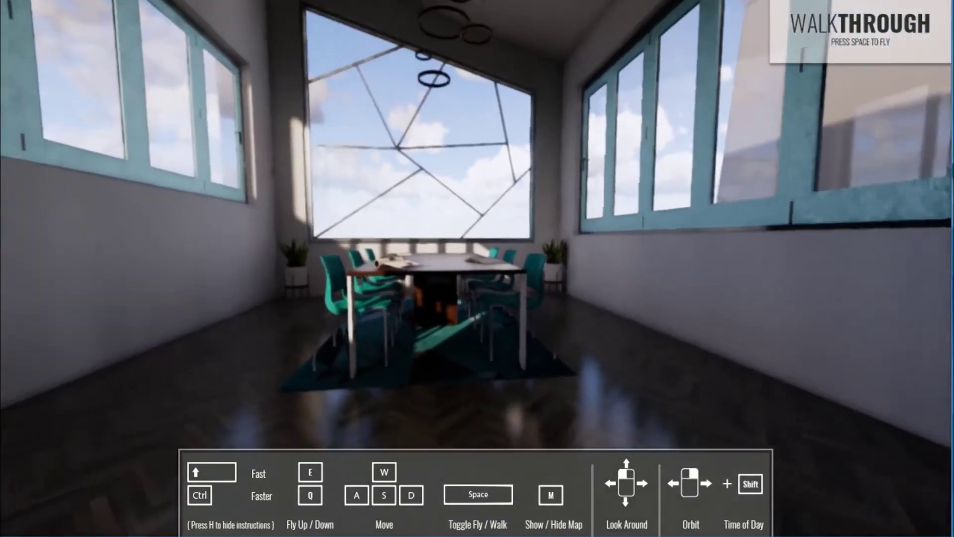
{"action": "key", "text": "a"}
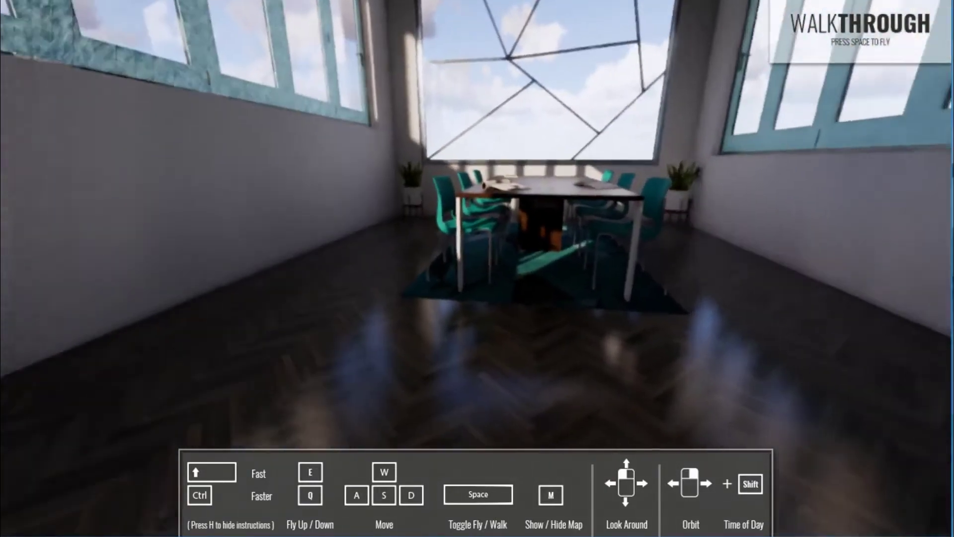
{"action": "key", "text": "w"}
{"action": "key", "text": "w"}
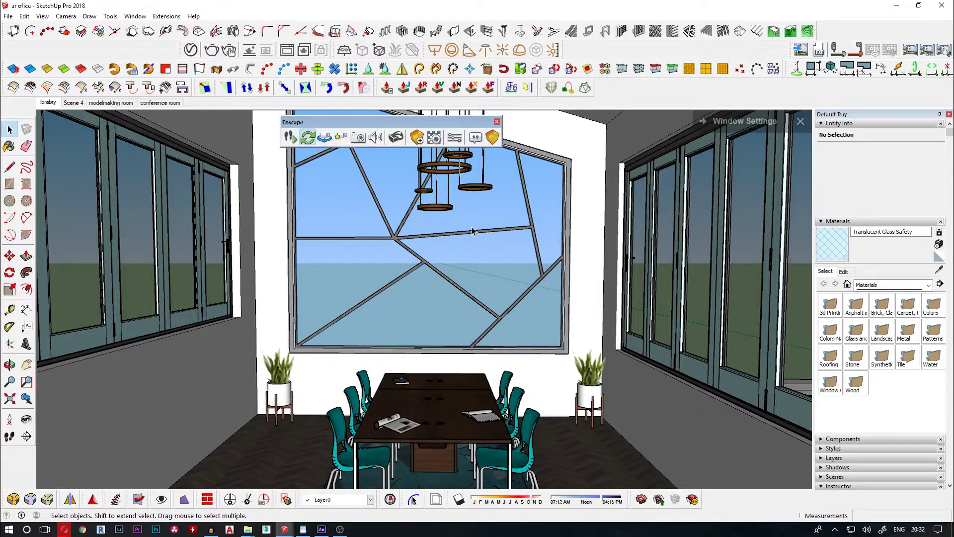
- Re-dock the Enscape toolbar, float the Enscape Capturing toolbar, and save the current camera position as the video start position
{"action": "left_click_drag", "start_coordinate": [390, 123], "coordinate": [546, 50]}
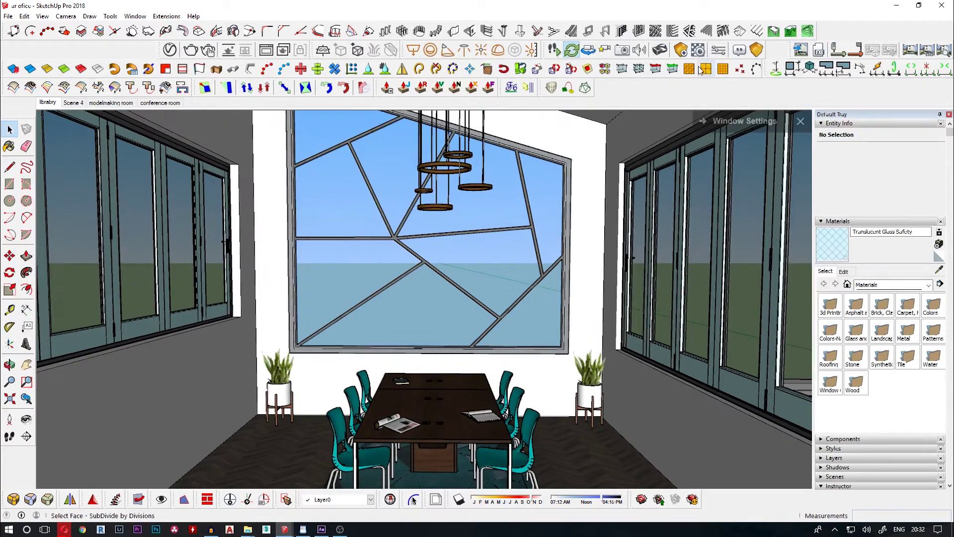
{"action": "left_click", "coordinate": [790, 50]}
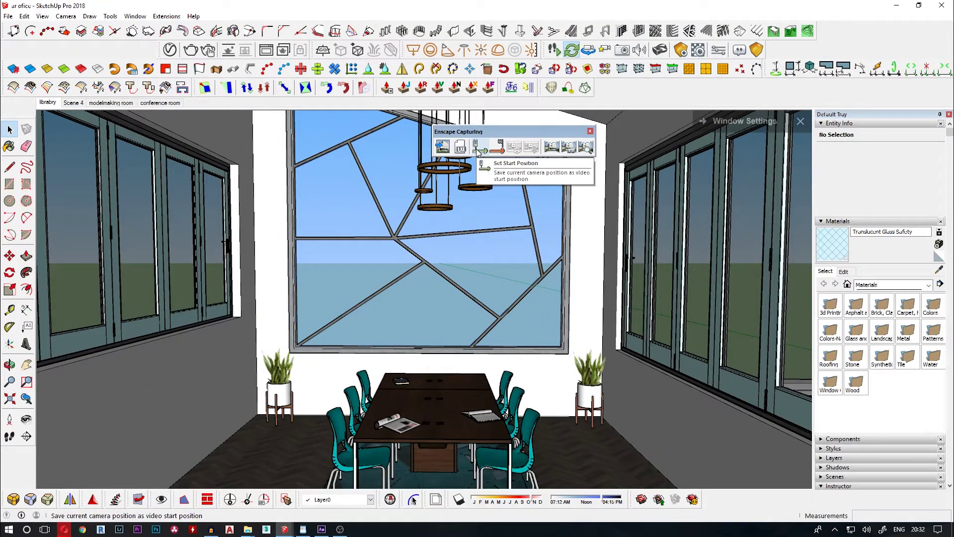
{"action": "left_click", "coordinate": [478, 151]}
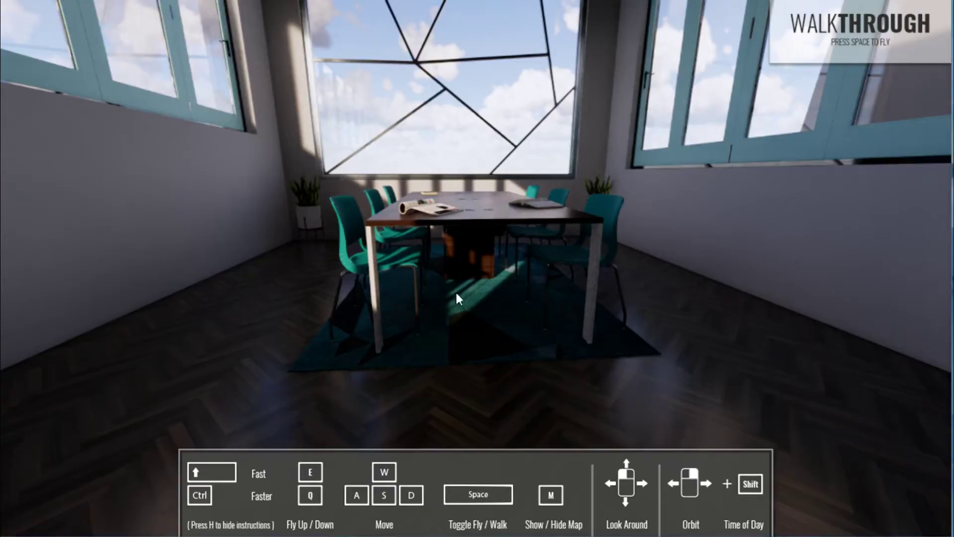
- Examine the render by walking up to the table and flying up to the ring pendant lights, and return to SketchUp
{"action": "key", "text": "w"}
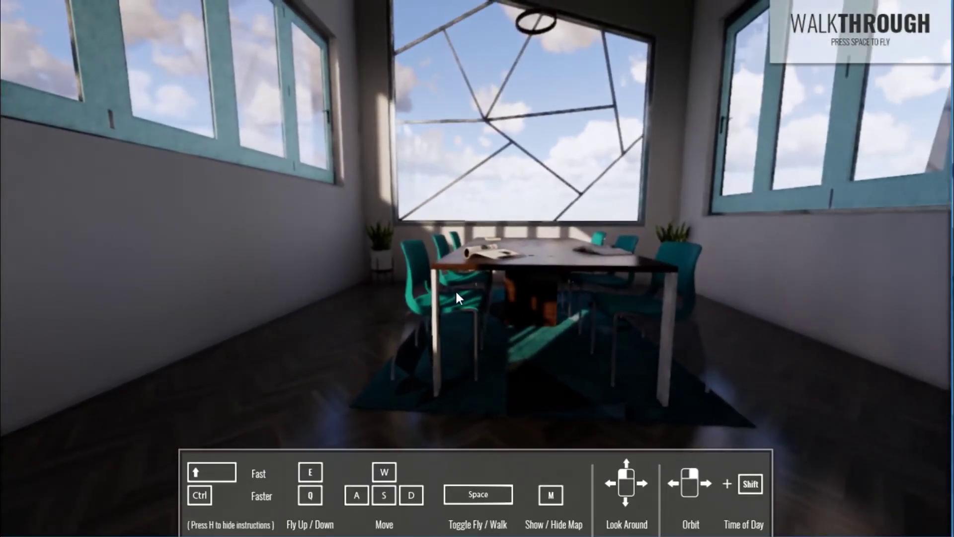
{"action": "key", "text": "w"}
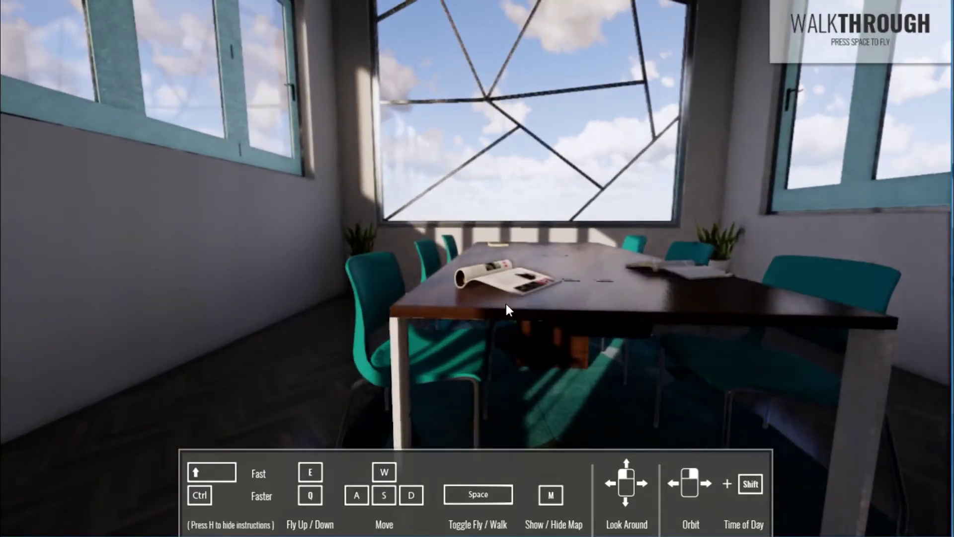
{"action": "key", "text": "s"}
{"action": "key", "text": "space"}
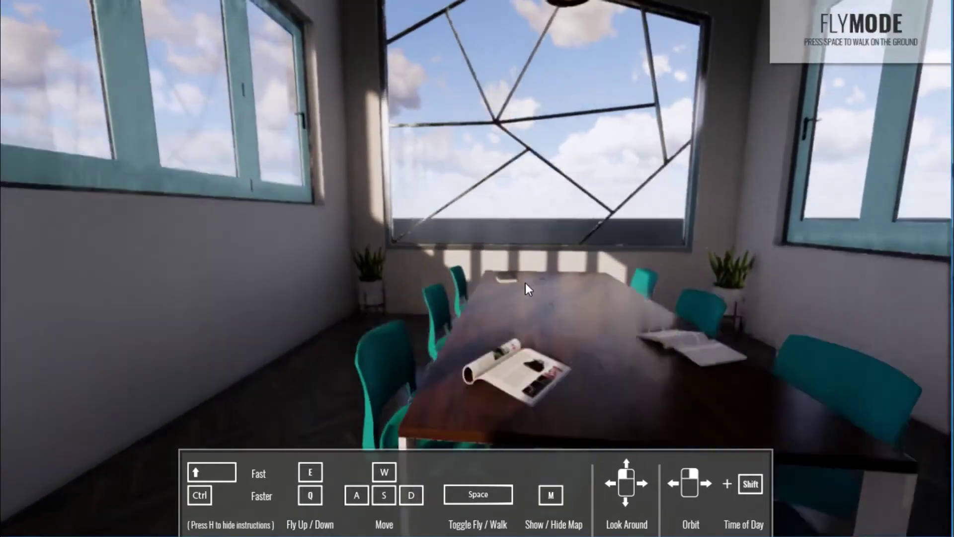
{"action": "key", "text": "e"}
{"action": "key", "text": "e"}
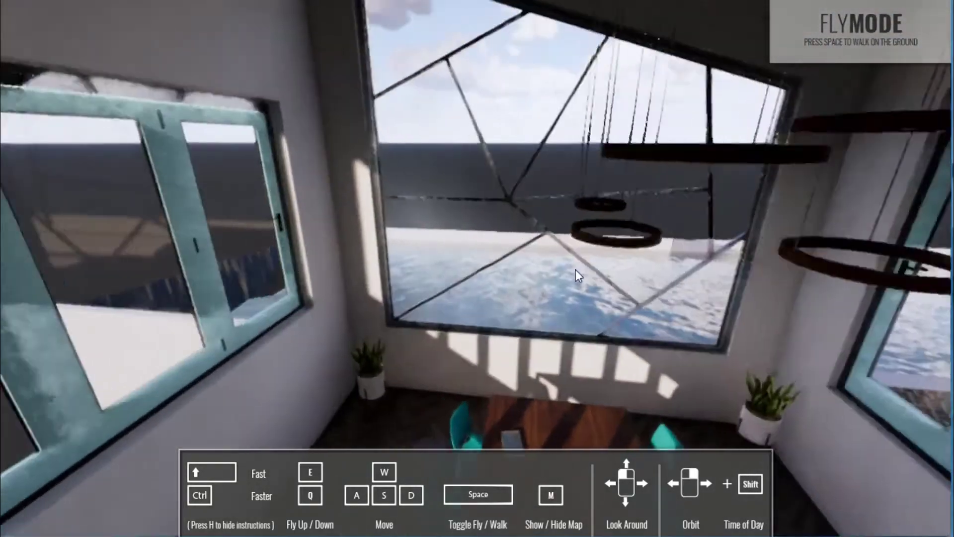
{"action": "left_click_drag", "start_coordinate": [577, 274], "coordinate": [564, 247]}
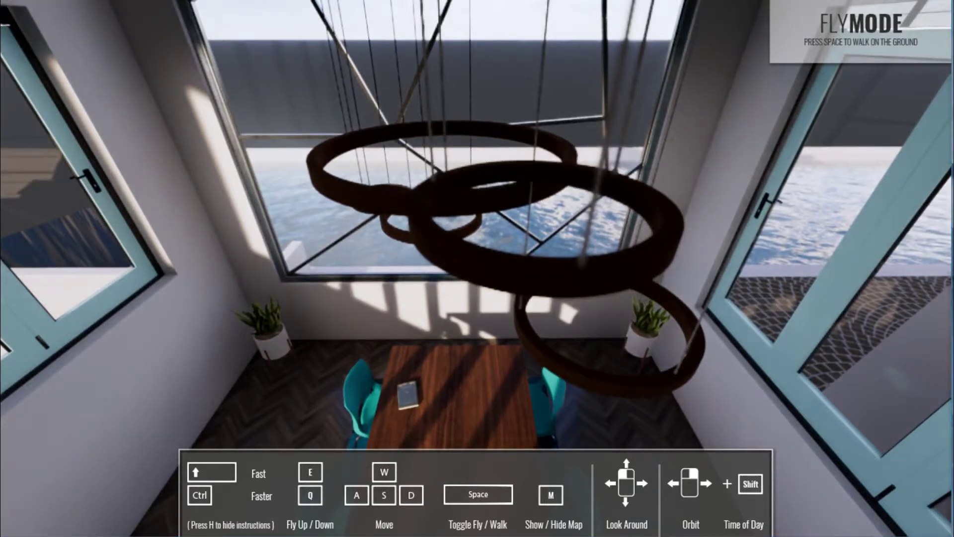
{"action": "key", "text": "alt+Tab"}
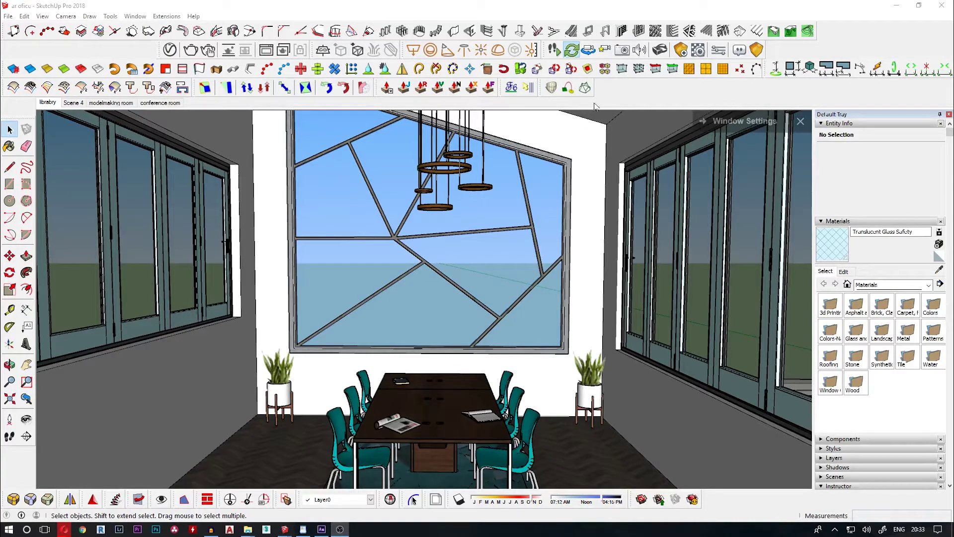
- Dock the capturing toolbar, fly back down to face the end of the table, and save that camera position as the video end position
{"action": "left_click_drag", "start_coordinate": [545, 129], "coordinate": [679, 92]}
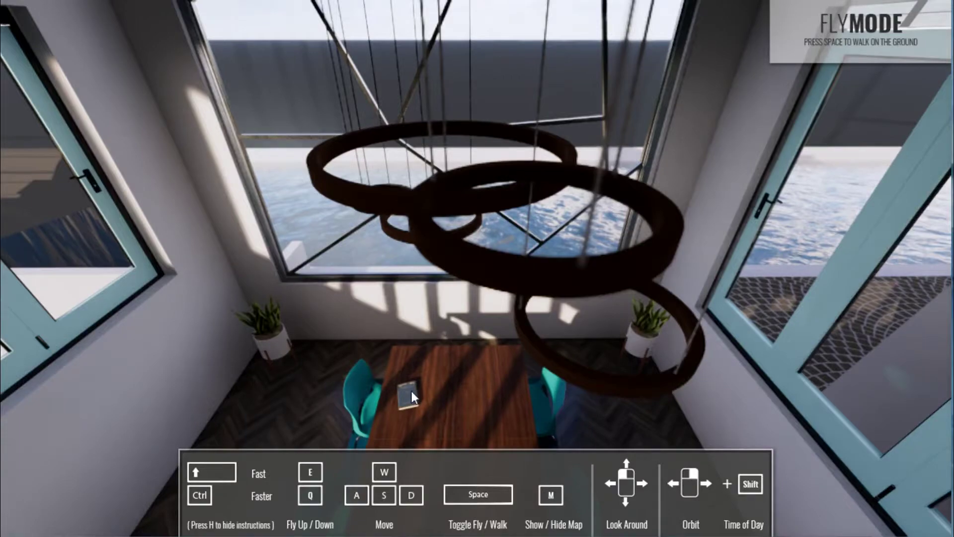
{"action": "left_click_drag", "start_coordinate": [411, 388], "coordinate": [426, 353]}
{"action": "key", "text": "s"}
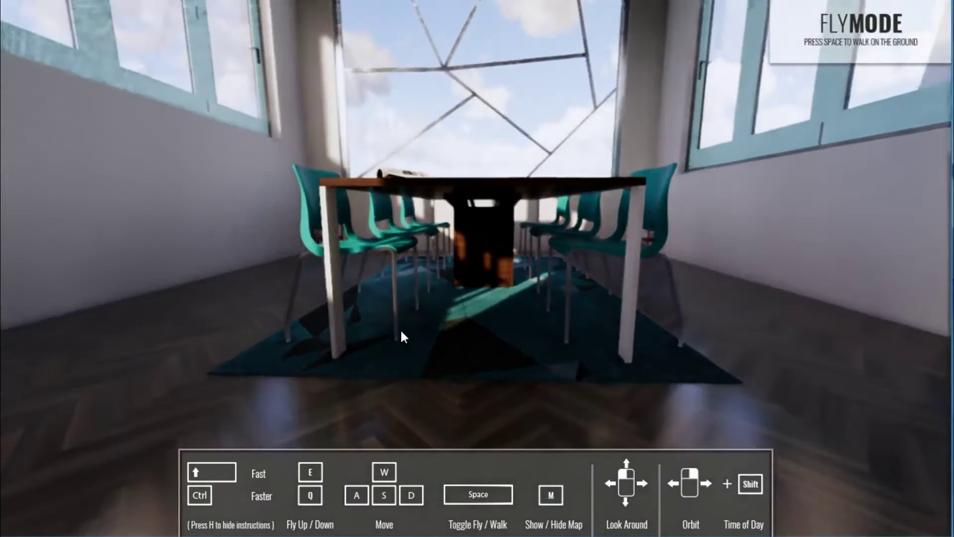
{"action": "key", "text": "e"}
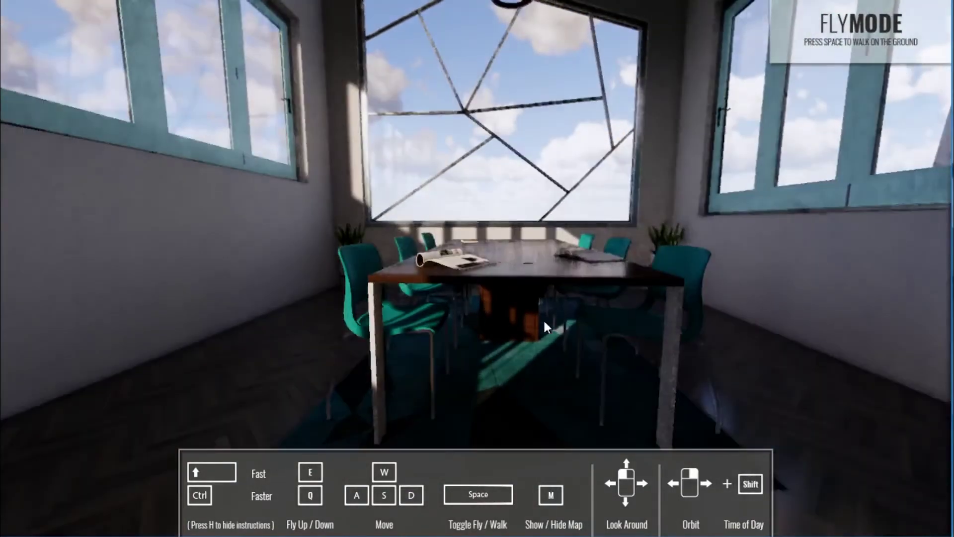
{"action": "left_click_drag", "start_coordinate": [543, 318], "coordinate": [464, 357]}
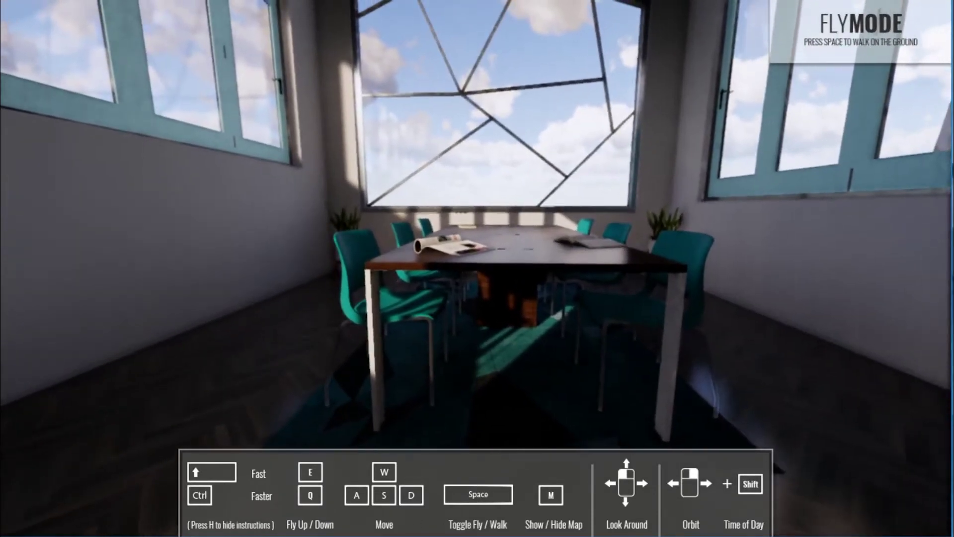
{"action": "key", "text": "alt+Tab"}
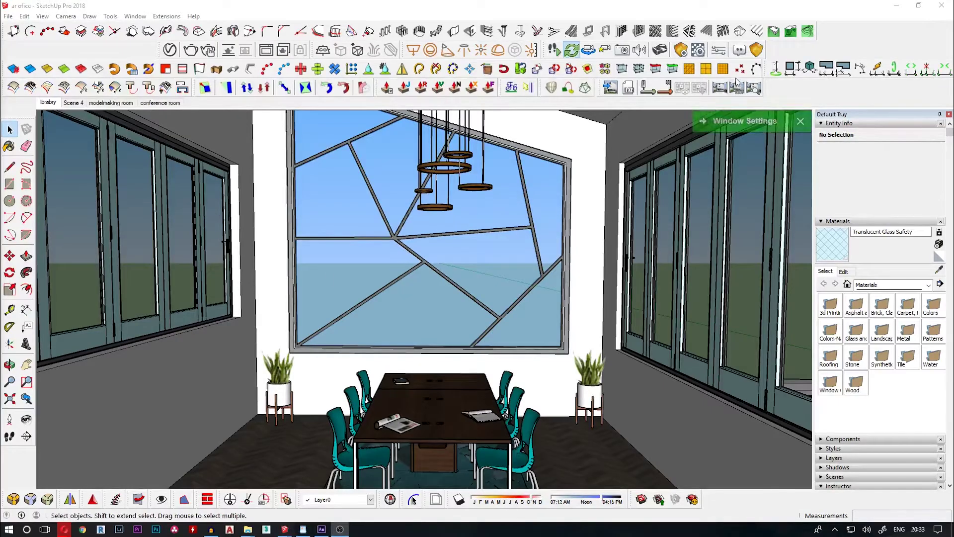
{"action": "left_click", "coordinate": [668, 89]}
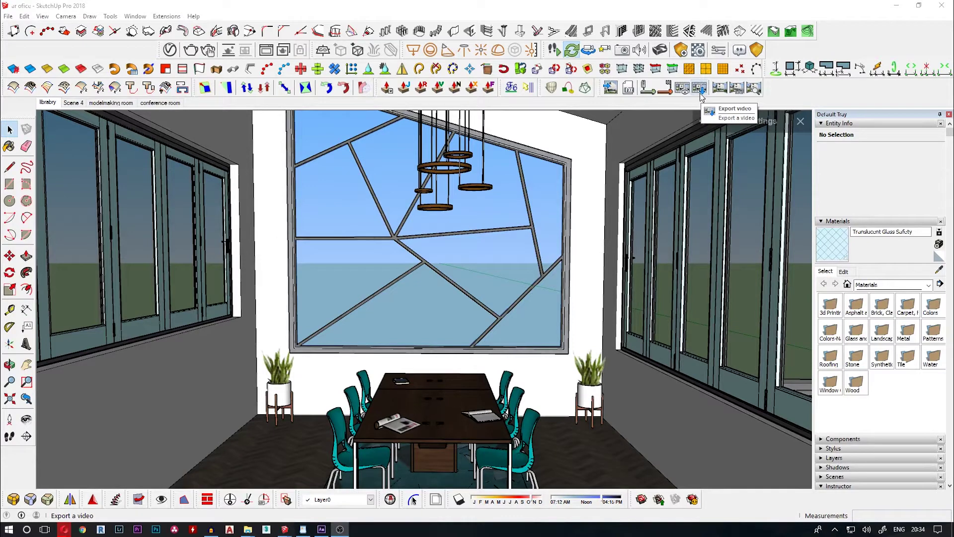
- View the video export's save options without saving, and open the capture settings of Enscape
{"action": "left_click", "coordinate": [701, 89]}
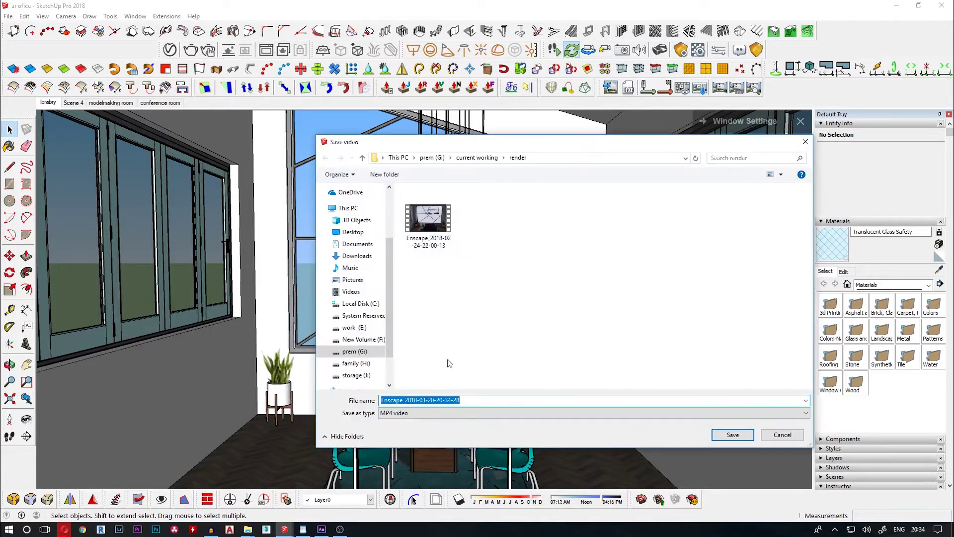
{"action": "left_click", "coordinate": [783, 436]}
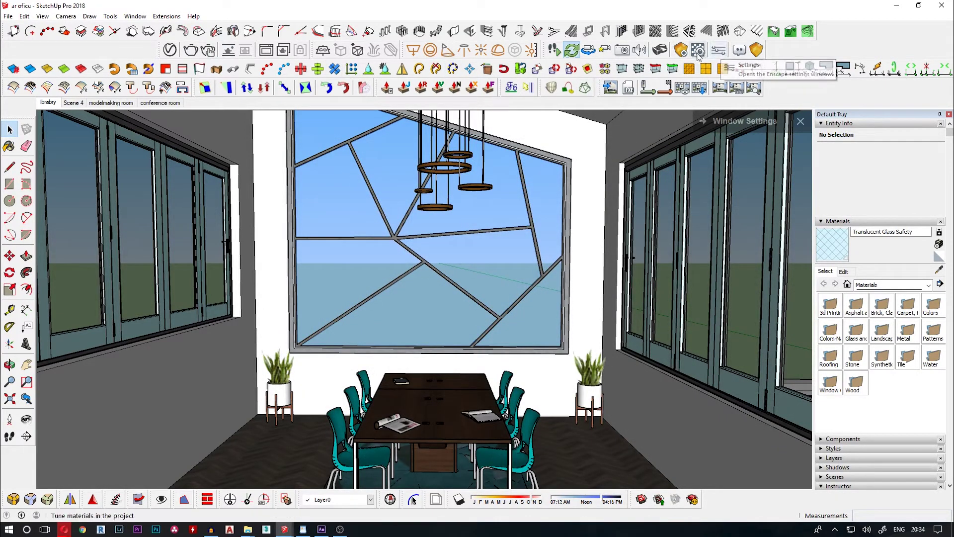
{"action": "left_click", "coordinate": [722, 53]}
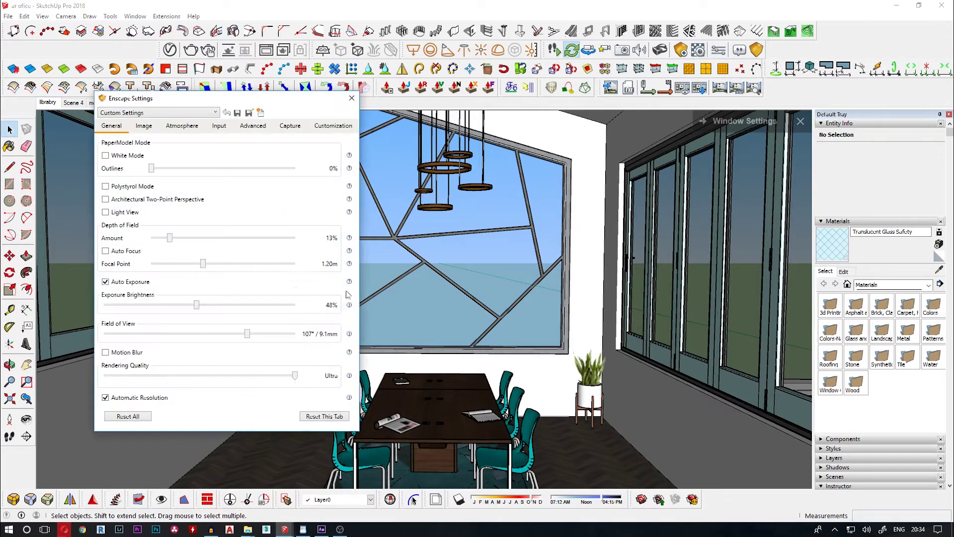
{"action": "left_click", "coordinate": [292, 127]}
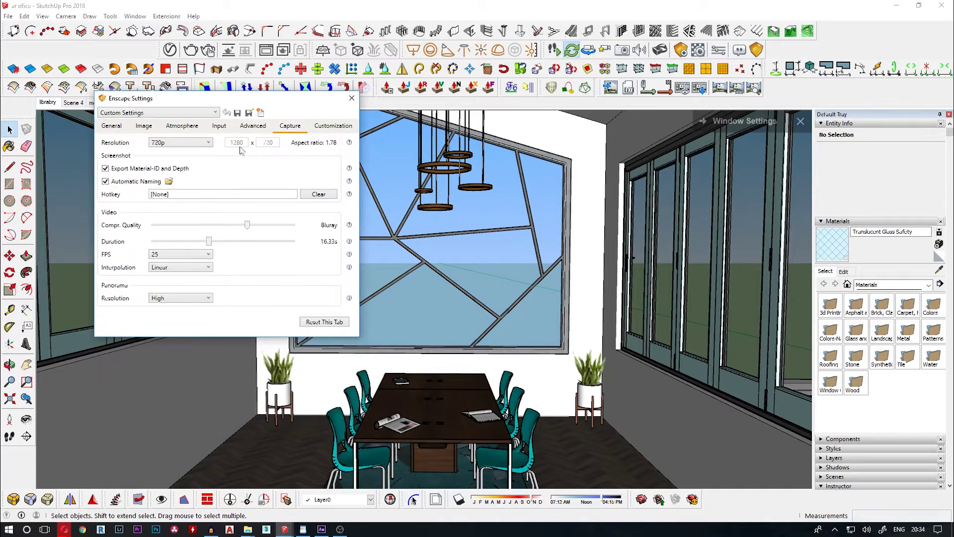
- Try the 720p, 4k and Custom capture resolutions, and set the resolution to 1080p
{"action": "left_click", "coordinate": [195, 144]}
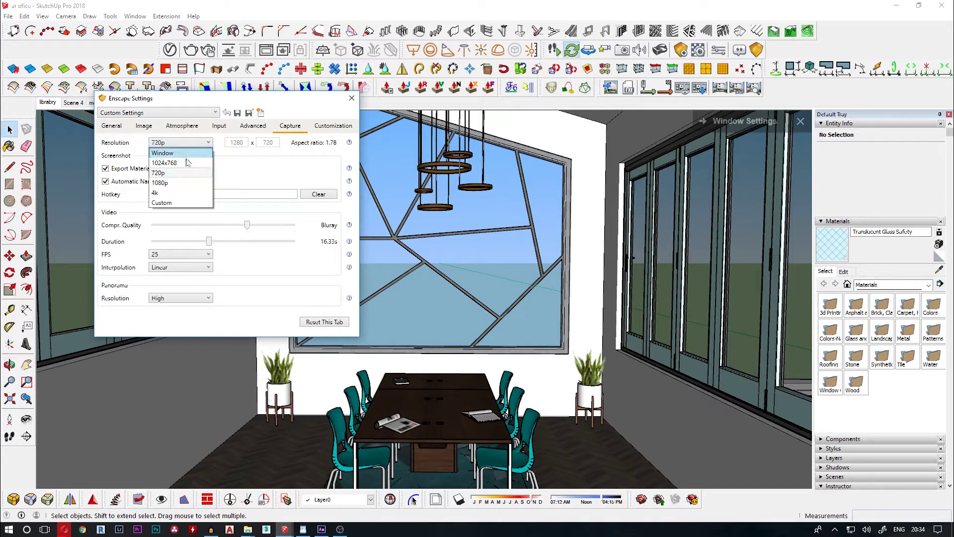
{"action": "left_click", "coordinate": [185, 173]}
{"action": "left_click", "coordinate": [199, 144]}
{"action": "left_click", "coordinate": [183, 183]}
{"action": "left_click", "coordinate": [201, 144]}
{"action": "left_click", "coordinate": [188, 193]}
{"action": "left_click", "coordinate": [206, 144]}
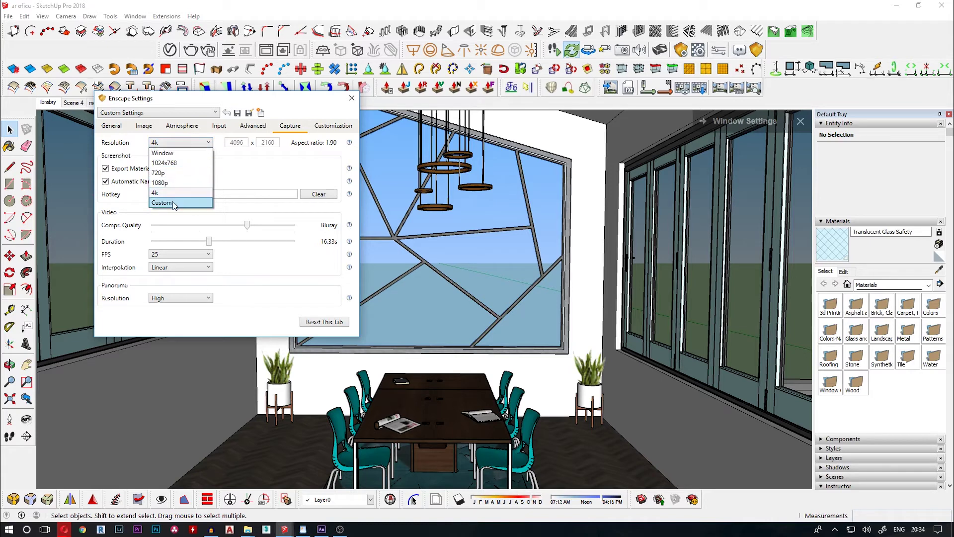
{"action": "left_click", "coordinate": [174, 204]}
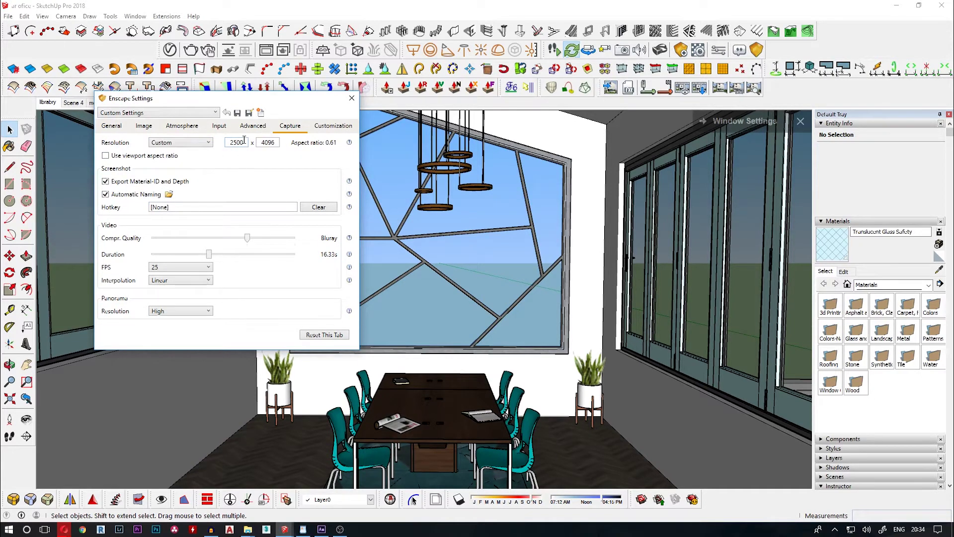
{"action": "left_click", "coordinate": [209, 142]}
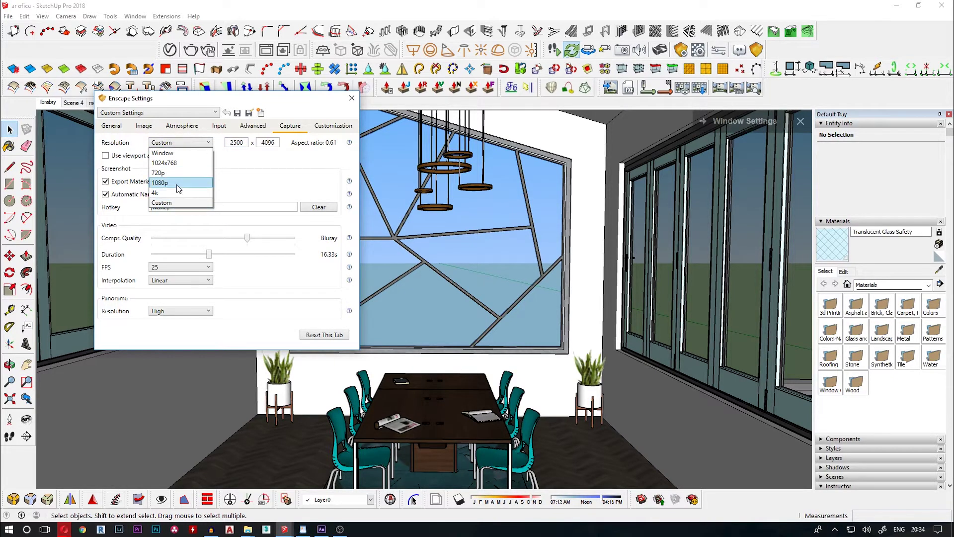
{"action": "left_click", "coordinate": [178, 185]}
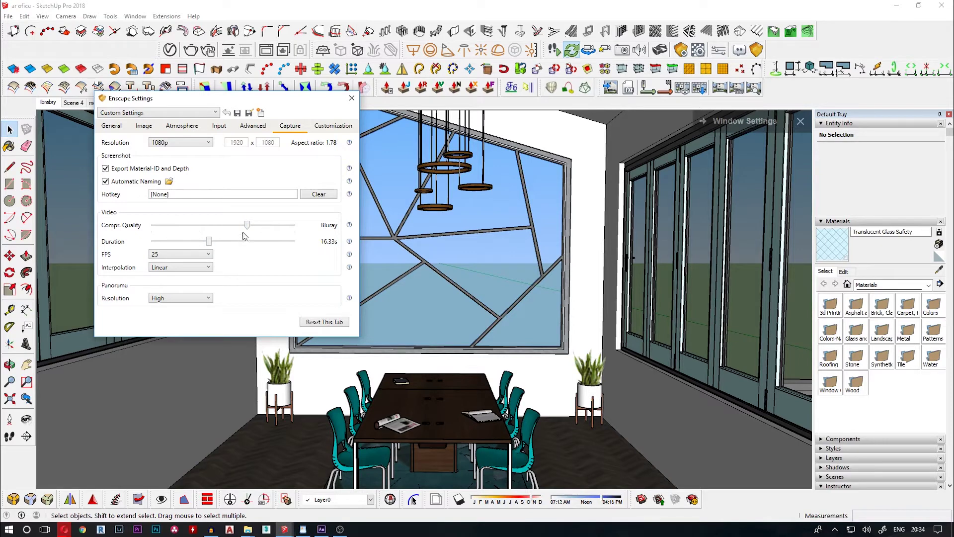
- Try different video compression quality levels from lowest to highest, and set the compression quality to Web
{"action": "left_click_drag", "start_coordinate": [247, 225], "coordinate": [151, 225]}
{"action": "left_click_drag", "start_coordinate": [152, 225], "coordinate": [247, 225]}
{"action": "left_click_drag", "start_coordinate": [248, 226], "coordinate": [276, 227]}
{"action": "left_click_drag", "start_coordinate": [296, 227], "coordinate": [238, 231]}
{"action": "left_click_drag", "start_coordinate": [248, 226], "coordinate": [152, 228]}
{"action": "left_click", "coordinate": [167, 231]}
- Review the rendering quality in the general settings, and set the video capture frame rate to 30 FPS
{"action": "left_click", "coordinate": [111, 128]}
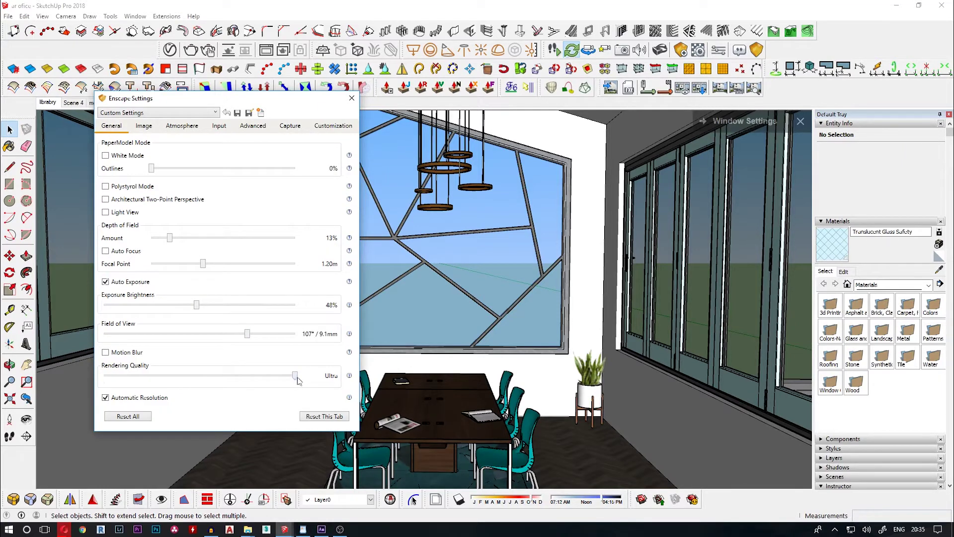
{"action": "left_click", "coordinate": [291, 125]}
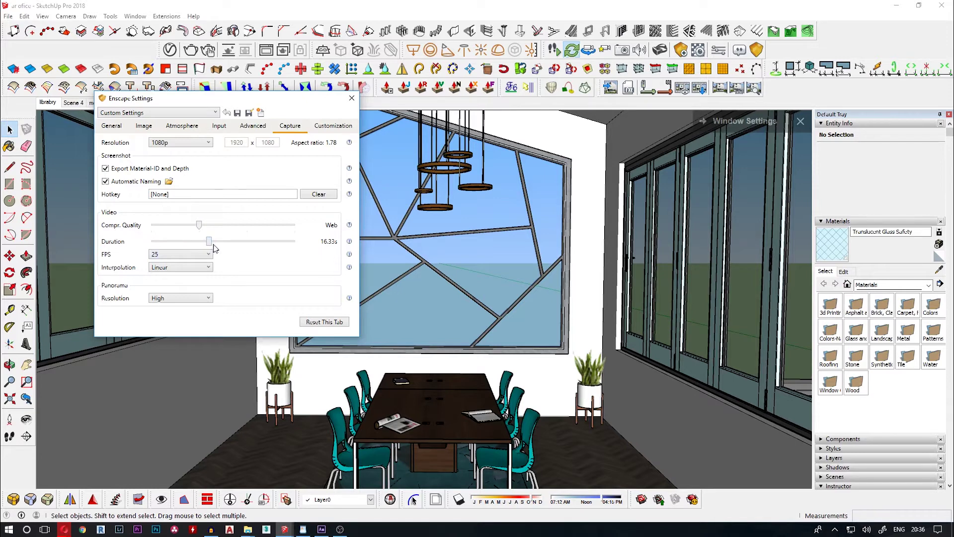
{"action": "left_click", "coordinate": [197, 256]}
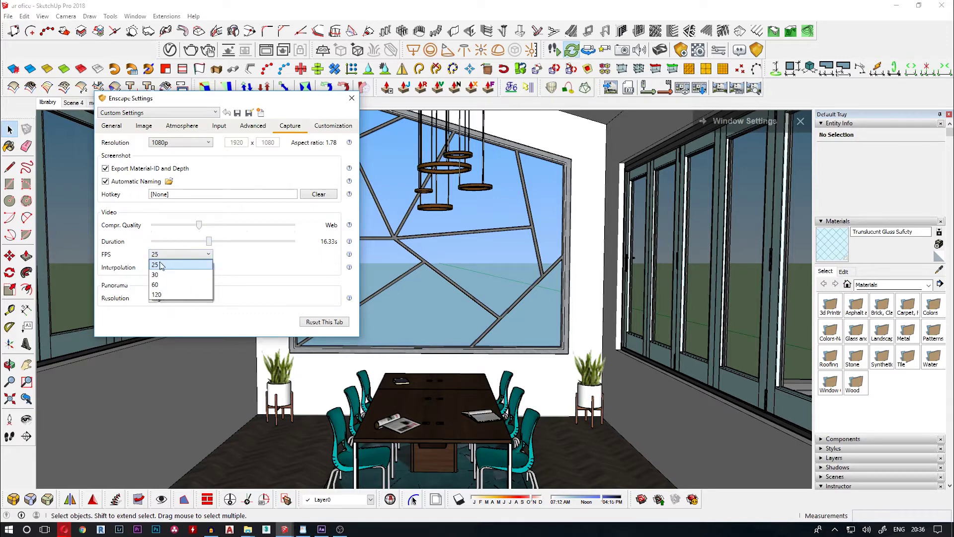
{"action": "left_click", "coordinate": [253, 271]}
{"action": "left_click", "coordinate": [196, 256]}
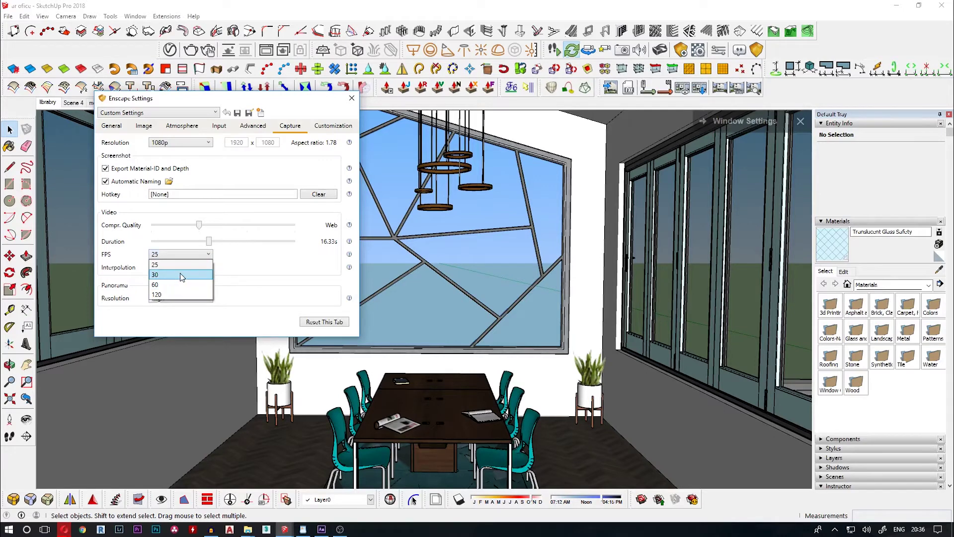
{"action": "left_click", "coordinate": [183, 274]}
- Review the video interpolation options, choosing Linear, and look over the panorama resolution options without changing them
{"action": "left_click", "coordinate": [185, 269]}
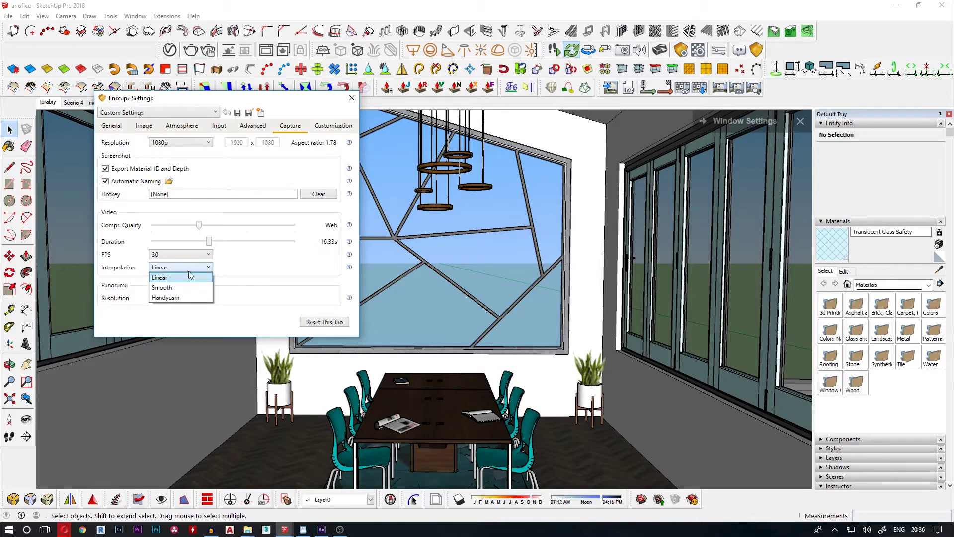
{"action": "left_click", "coordinate": [191, 278]}
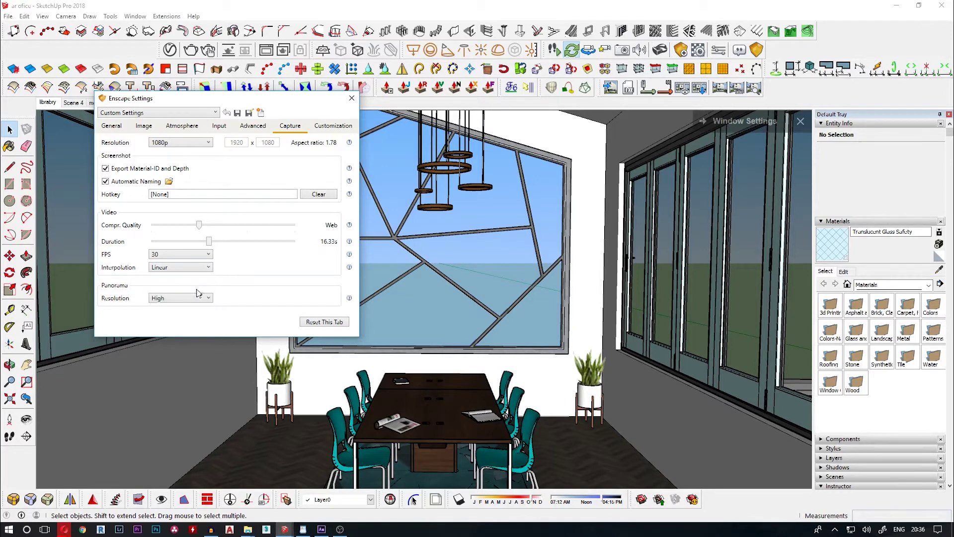
{"action": "left_click", "coordinate": [193, 306]}
{"action": "left_click", "coordinate": [254, 278]}
- Try video durations of 5.42 s and 40 s and the Smooth interpolation, and set the duration to 6.74 s
{"action": "left_click_drag", "start_coordinate": [209, 242], "coordinate": [192, 265]}
{"action": "left_click_drag", "start_coordinate": [192, 242], "coordinate": [173, 247]}
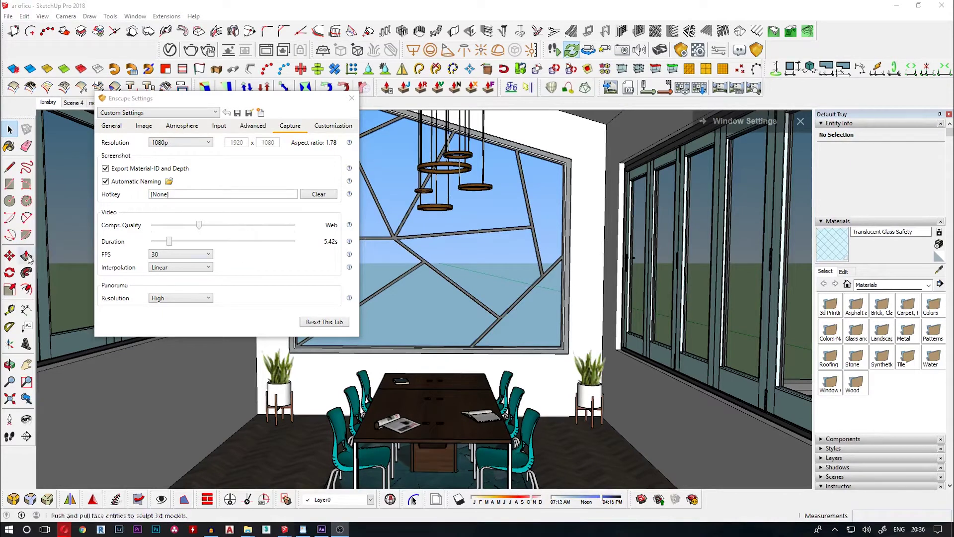
{"action": "left_click_drag", "start_coordinate": [170, 243], "coordinate": [296, 247]}
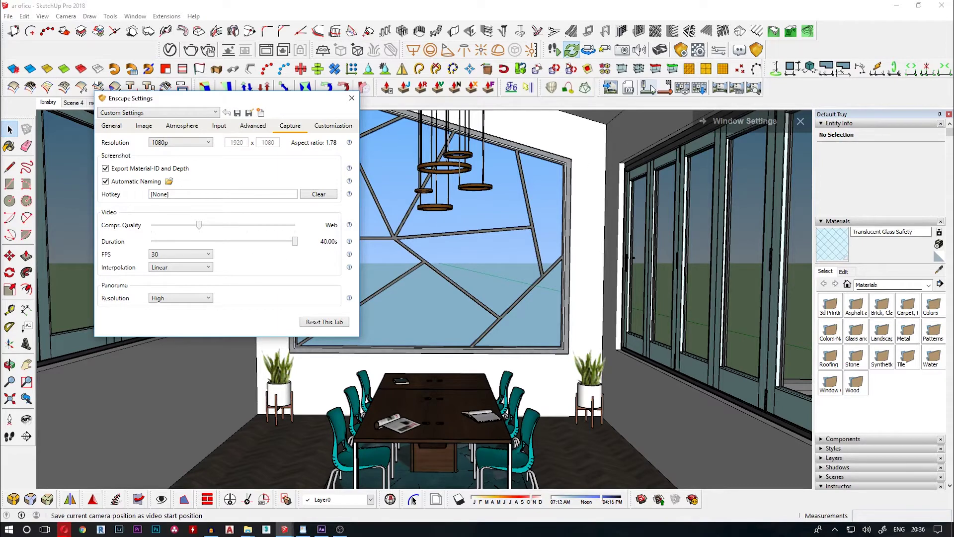
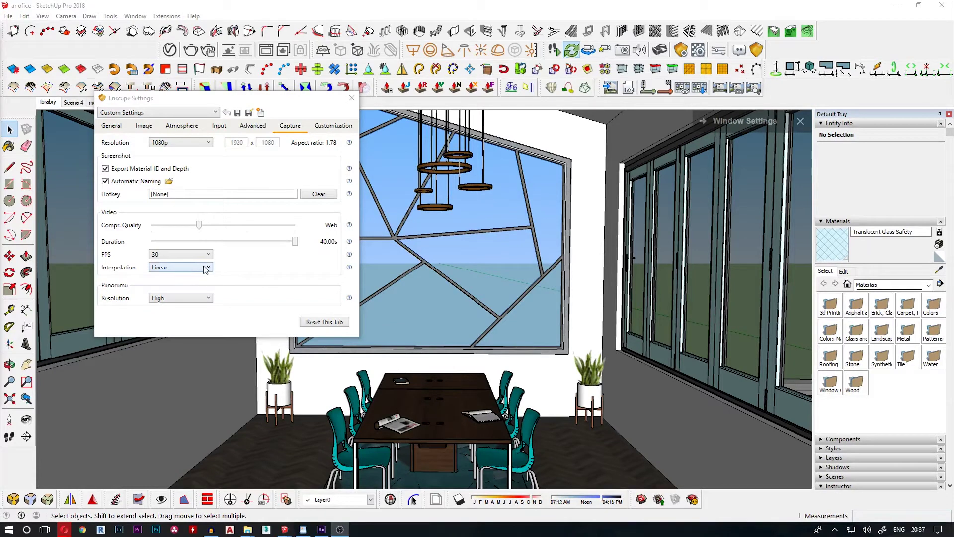
{"action": "left_click", "coordinate": [197, 287]}
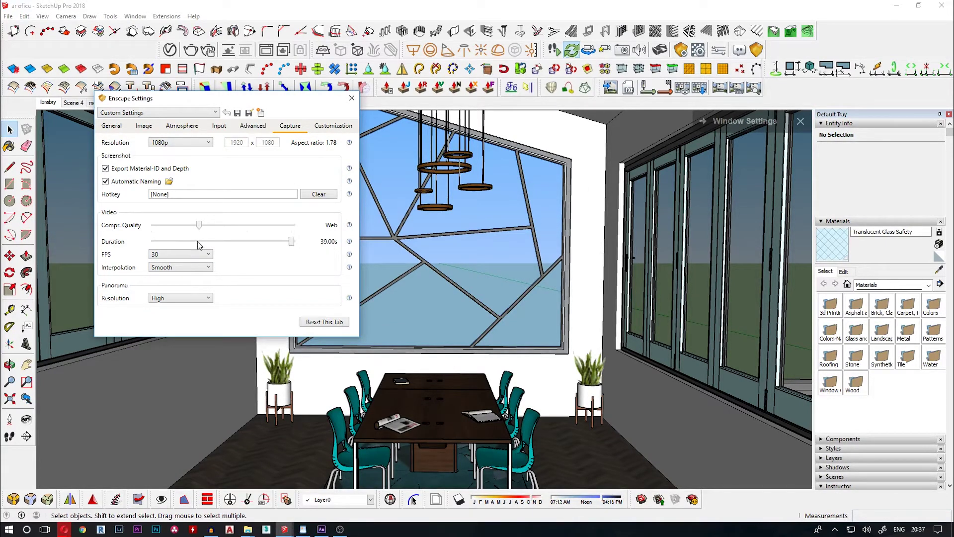
{"action": "left_click_drag", "start_coordinate": [294, 242], "coordinate": [187, 247]}
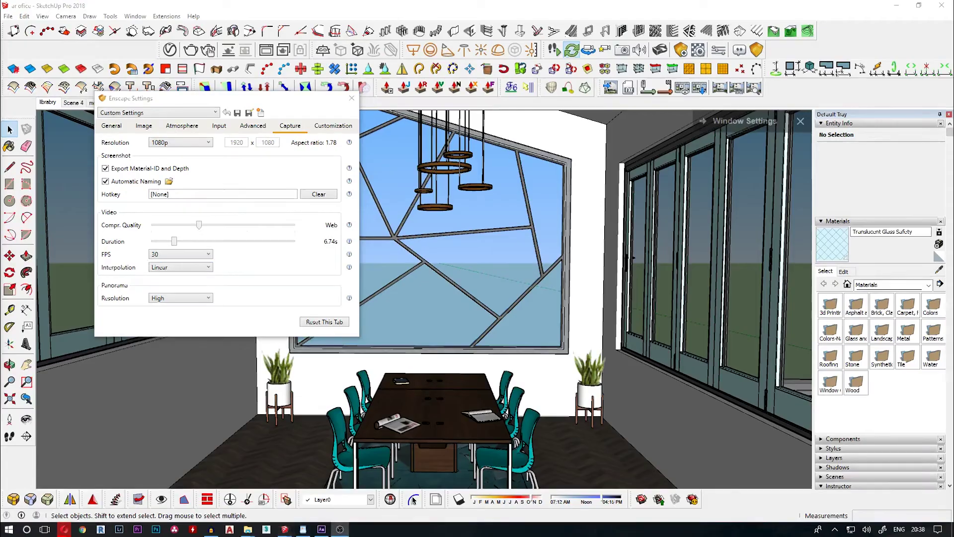
- Try the Handycam, Linear and Smooth video interpolation modes, and set the interpolation back to Handycam
{"action": "left_click", "coordinate": [188, 268]}
{"action": "left_click", "coordinate": [165, 298]}
{"action": "left_click", "coordinate": [199, 267]}
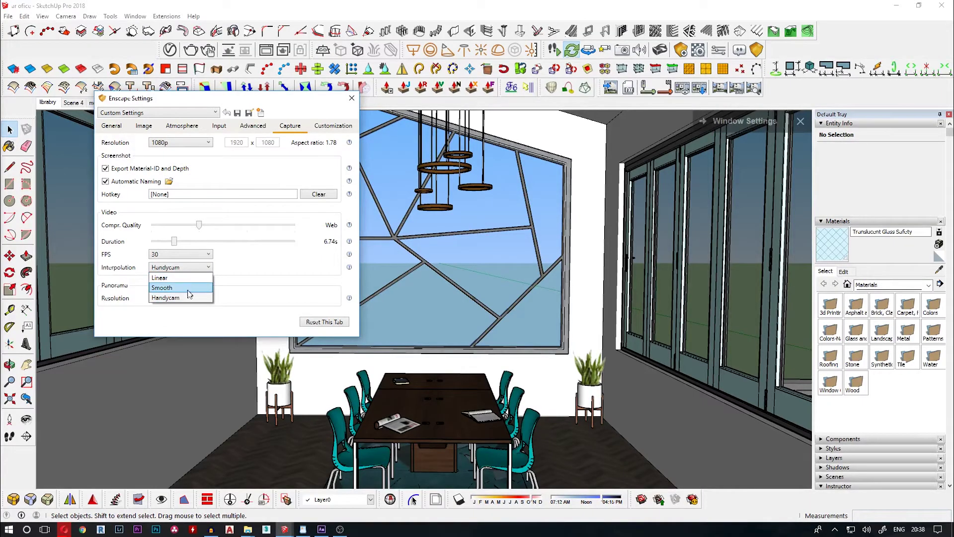
{"action": "left_click", "coordinate": [190, 279]}
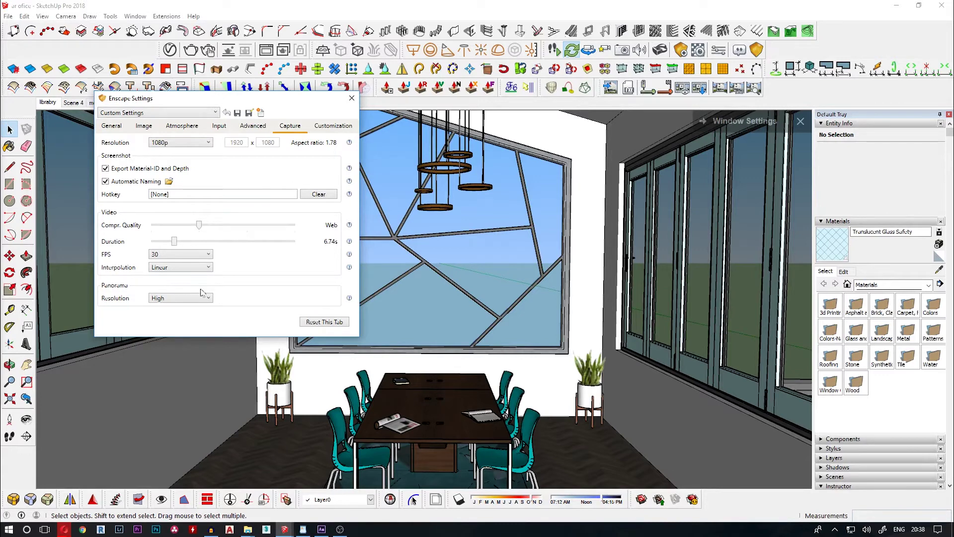
{"action": "left_click", "coordinate": [159, 268]}
{"action": "left_click", "coordinate": [157, 288]}
{"action": "left_click", "coordinate": [206, 267]}
{"action": "left_click", "coordinate": [151, 298]}
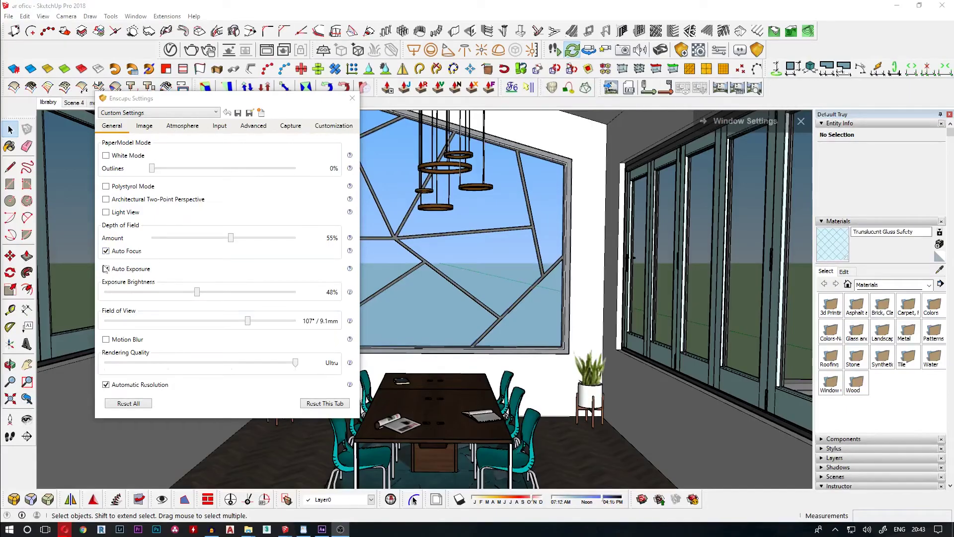
- Try a manual focal point of 0.73 m with 16% depth of field, and turn Auto Focus back on
{"action": "left_click", "coordinate": [106, 251]}
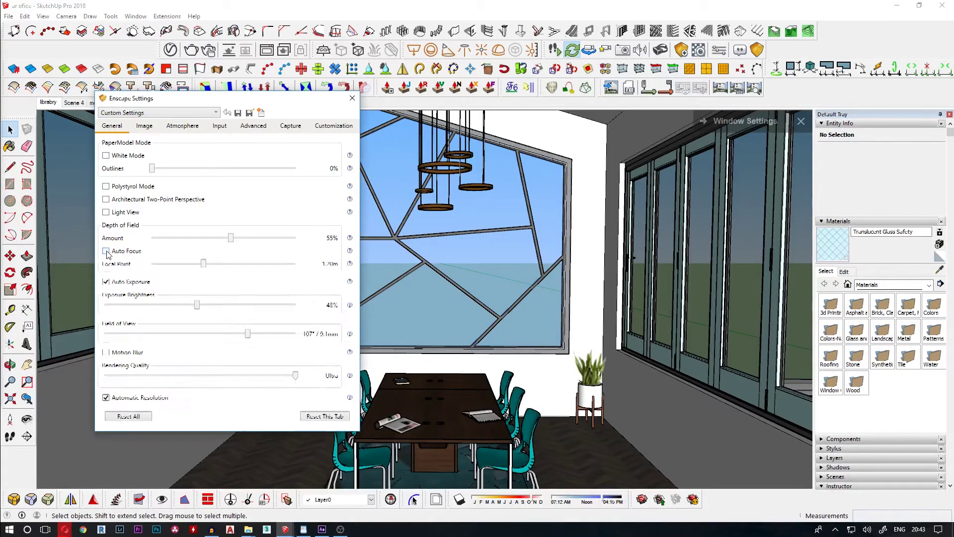
{"action": "left_click", "coordinate": [106, 251]}
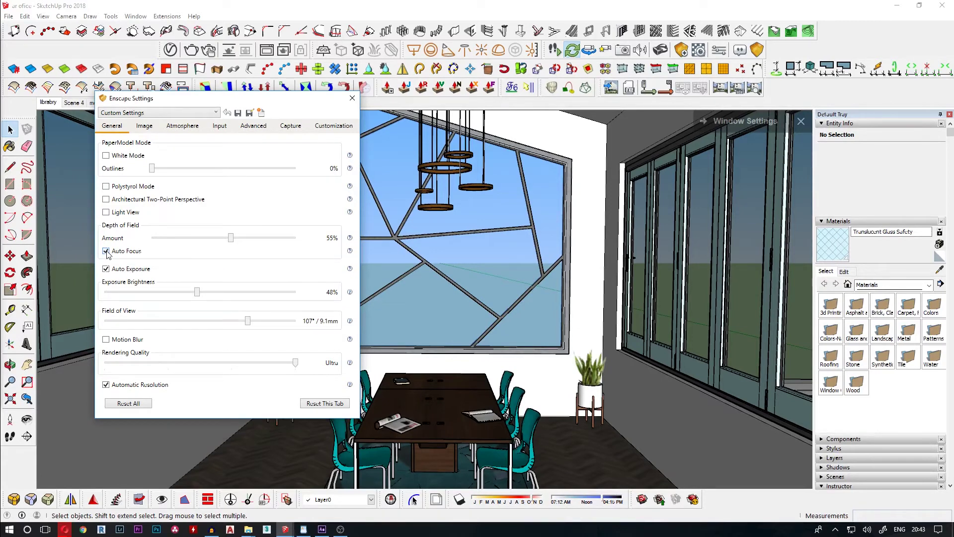
{"action": "left_click", "coordinate": [106, 251]}
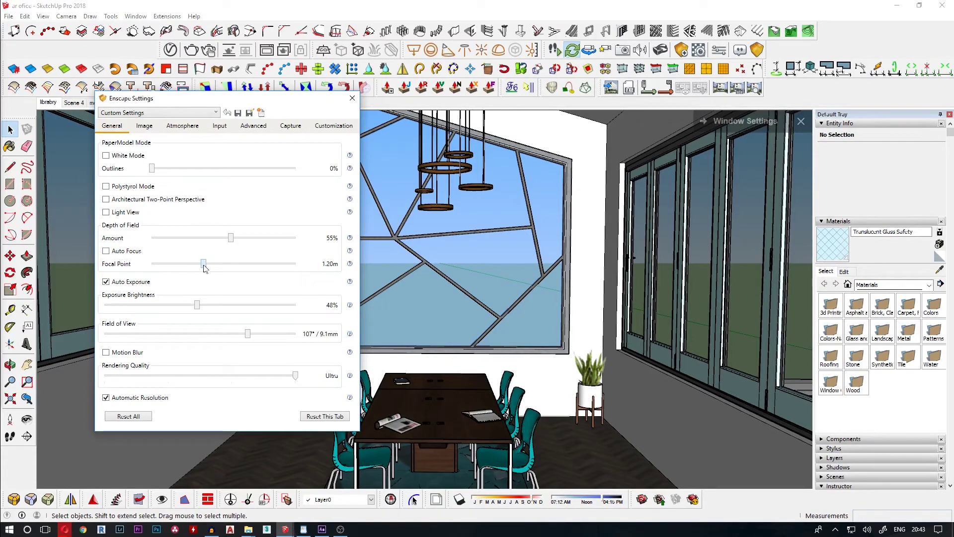
{"action": "mouse_move", "coordinate": [204, 269]}
{"action": "left_mouse_down"}
{"action": "mouse_move", "coordinate": [184, 268]}
{"action": "mouse_move", "coordinate": [231, 270]}
{"action": "mouse_move", "coordinate": [206, 279]}
{"action": "left_mouse_up"}
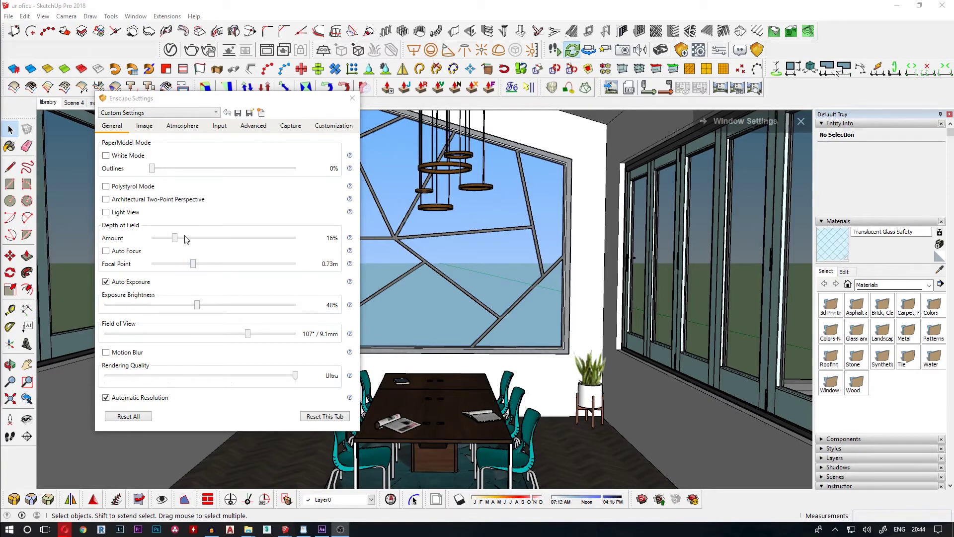
{"action": "left_click", "coordinate": [106, 252]}
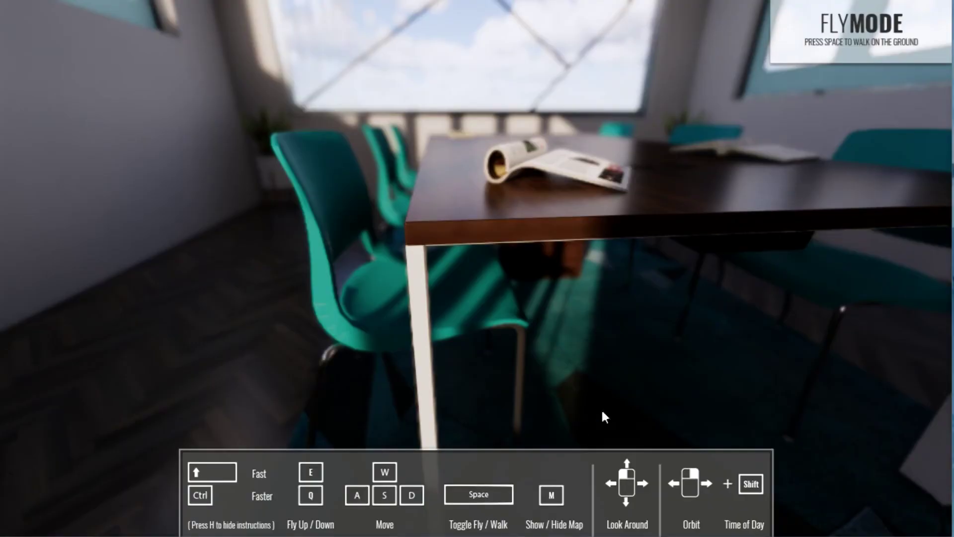
- Fly around the conference table and up to the book in the render to examine the depth of field blur
{"action": "left_click_drag", "start_coordinate": [484, 273], "coordinate": [623, 257]}
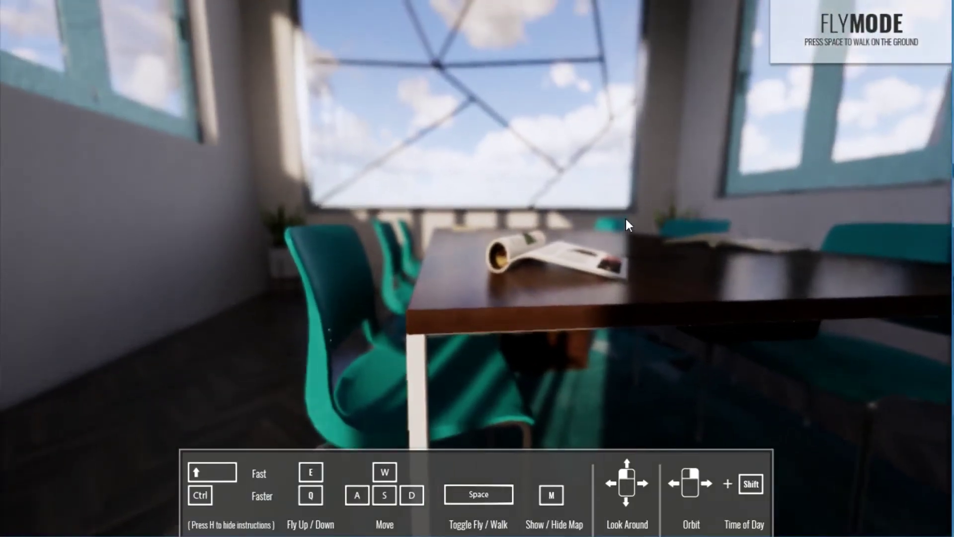
{"action": "key", "text": "w"}
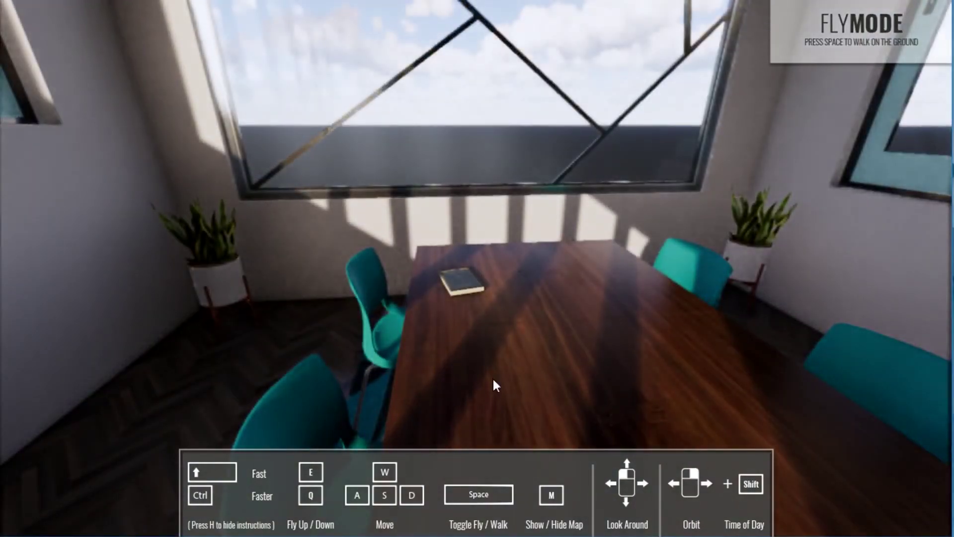
{"action": "key", "text": "w"}
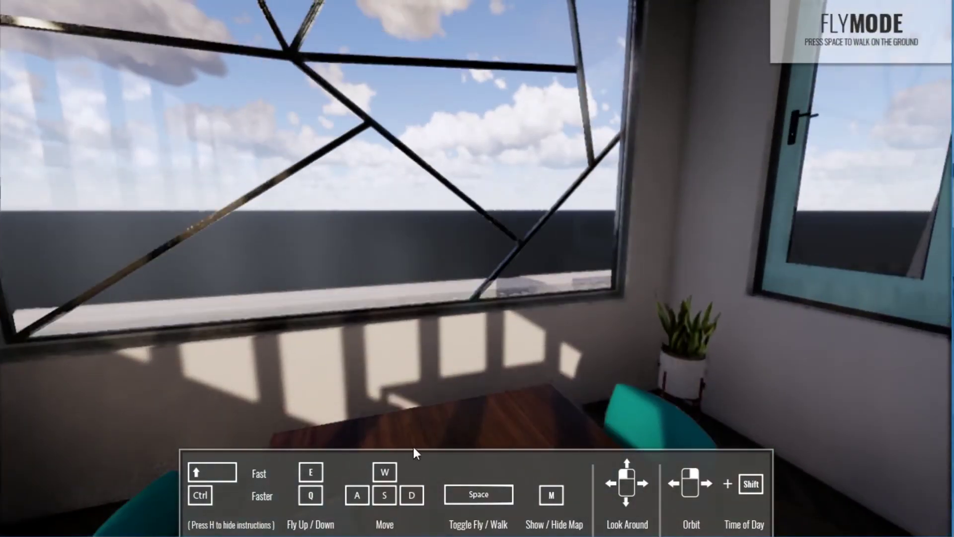
{"action": "left_click_drag", "start_coordinate": [412, 429], "coordinate": [424, 400]}
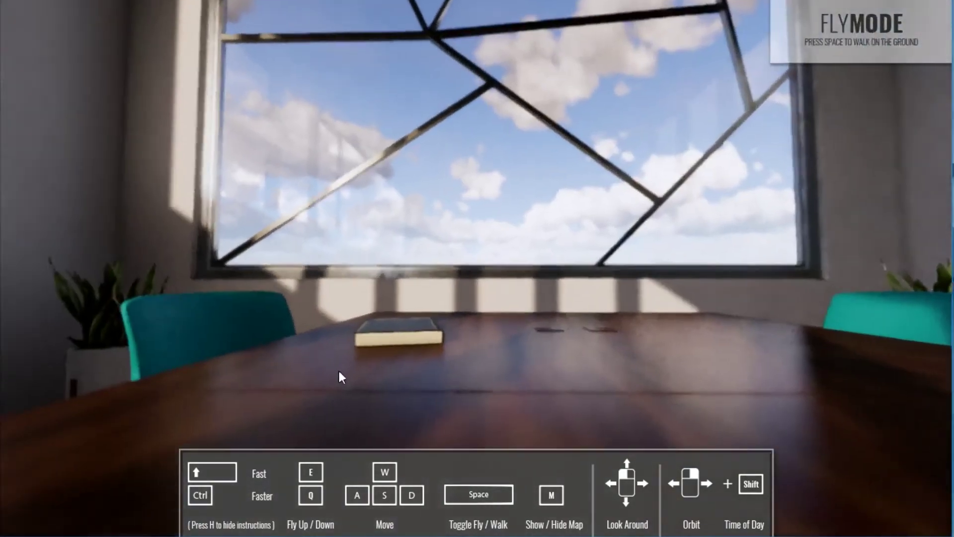
{"action": "key", "text": "w"}
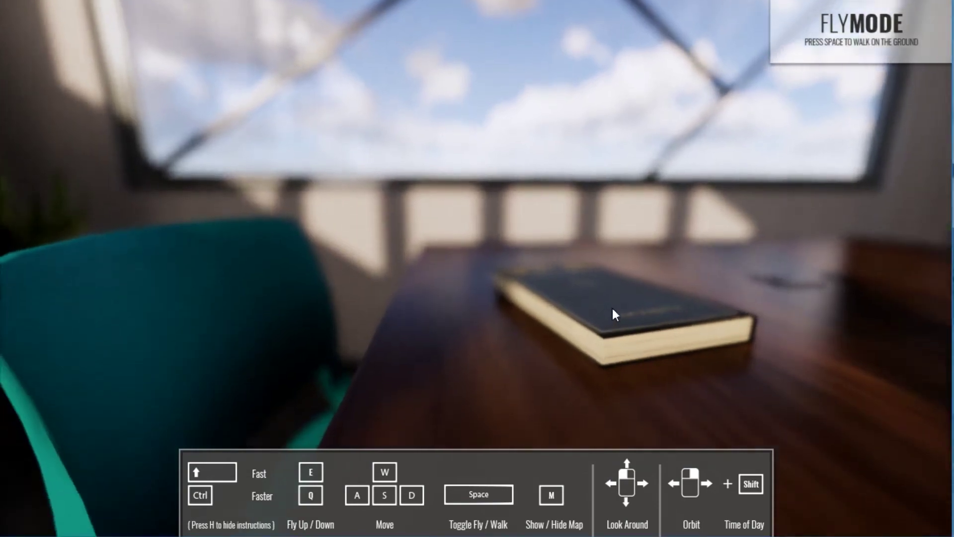
{"action": "key", "text": "s"}
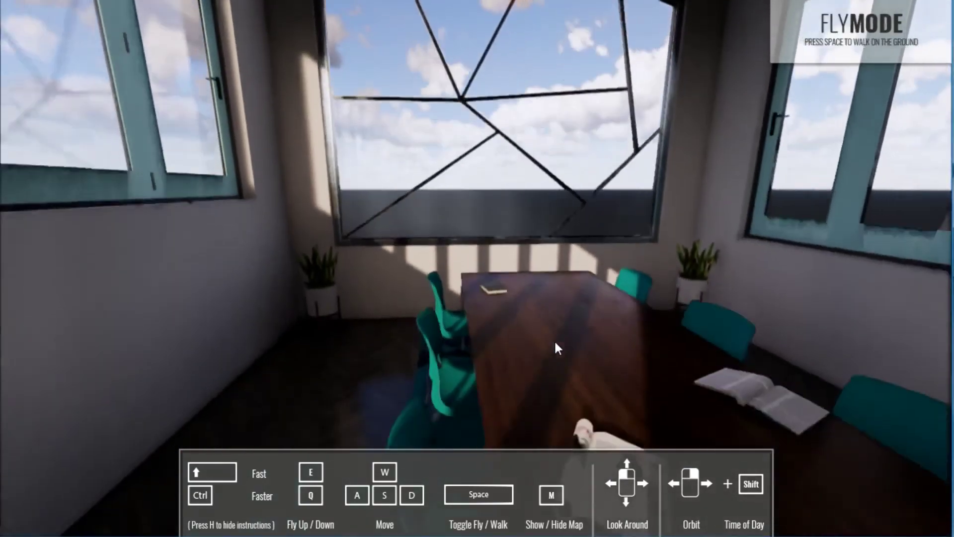
{"action": "key", "text": "q"}
{"action": "key", "text": "w"}
{"action": "key", "text": "w"}
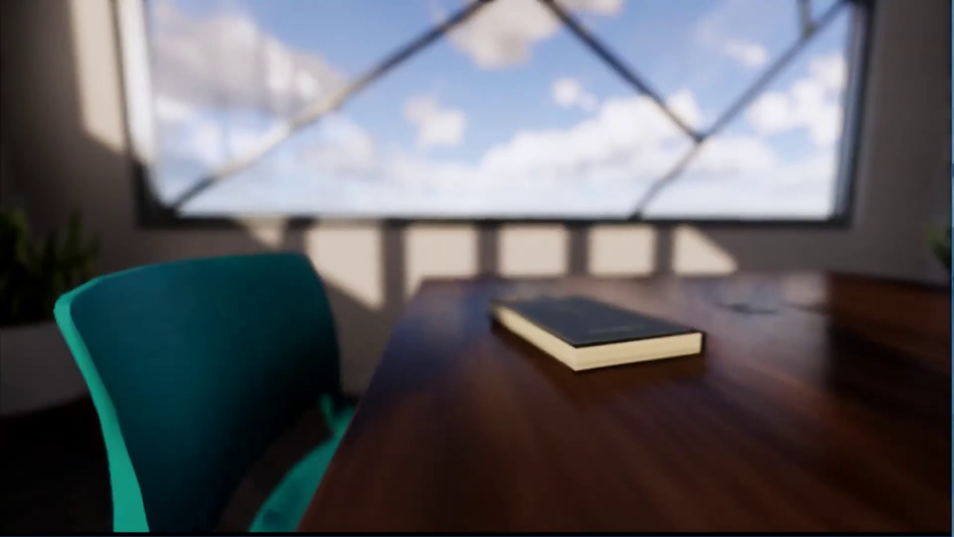
{"action": "key", "text": "s"}
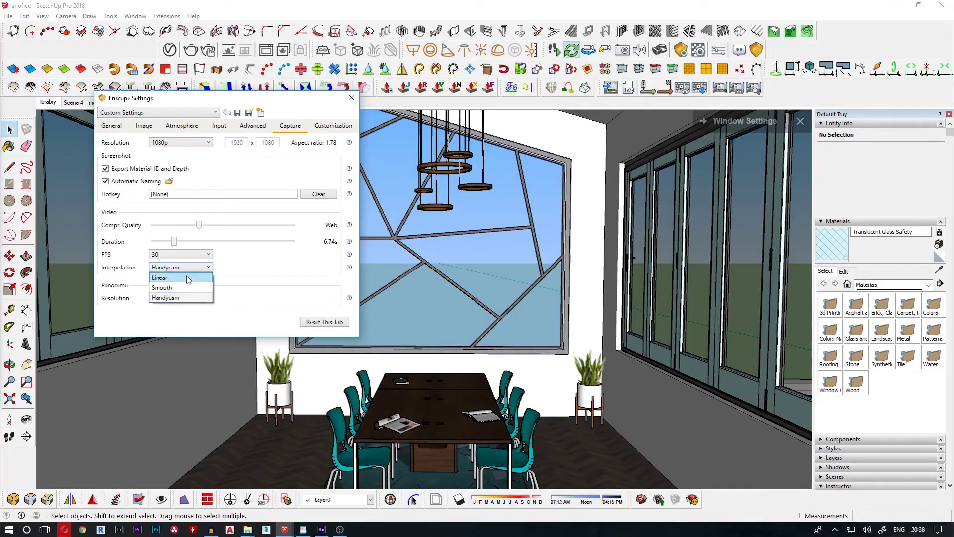
- Set the video interpolation to Linear and view the camera path over the conference table
{"action": "left_click", "coordinate": [184, 278]}
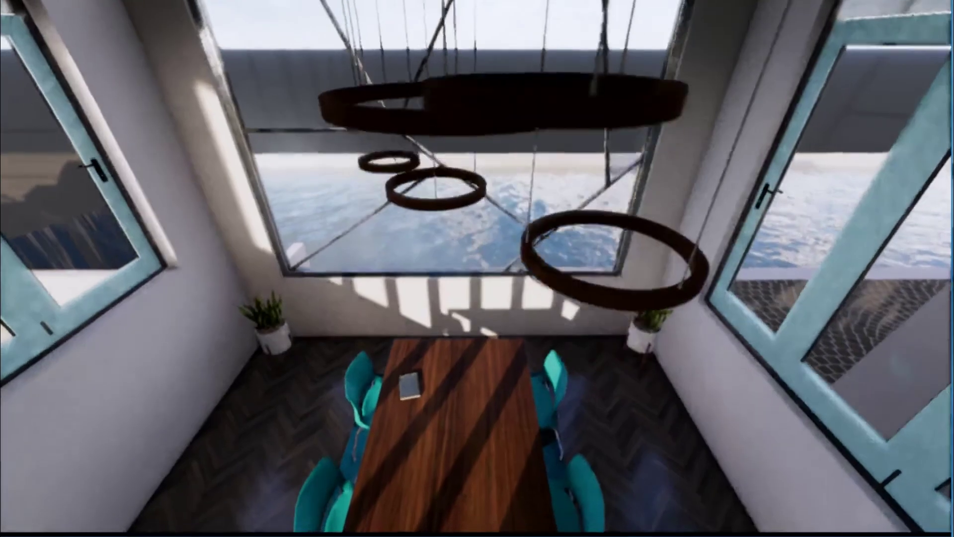
{"action": "key", "text": "w"}
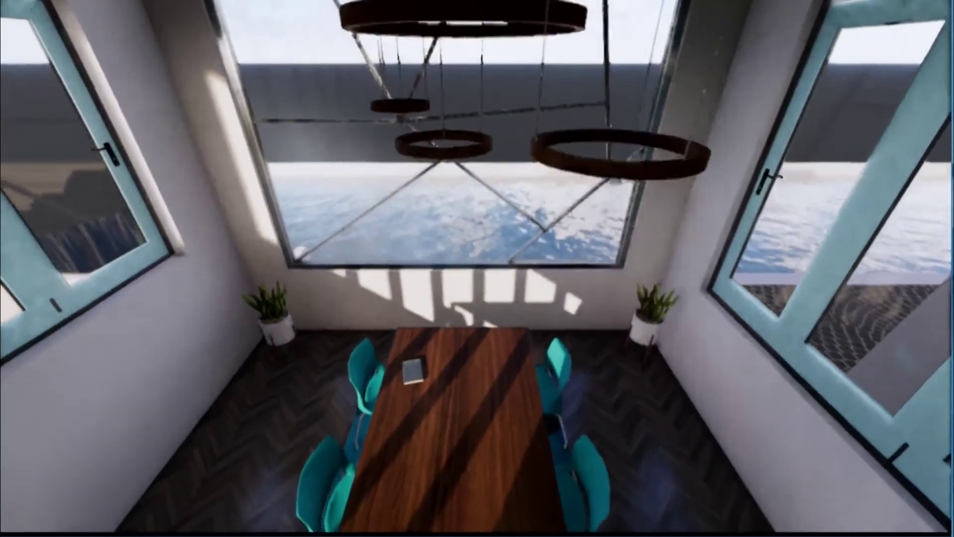